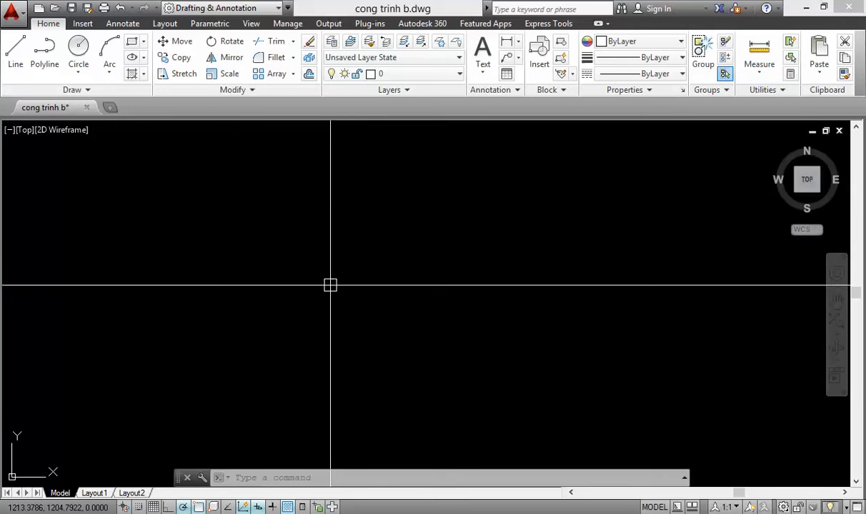
- Launch the Options dialog with the OP command, landing on the Open and Save settings
type("OP")
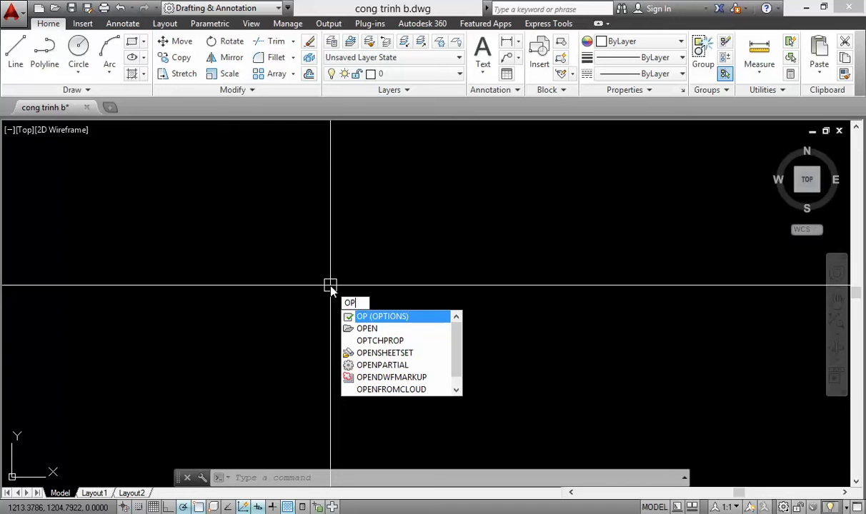
left_click(392, 318)
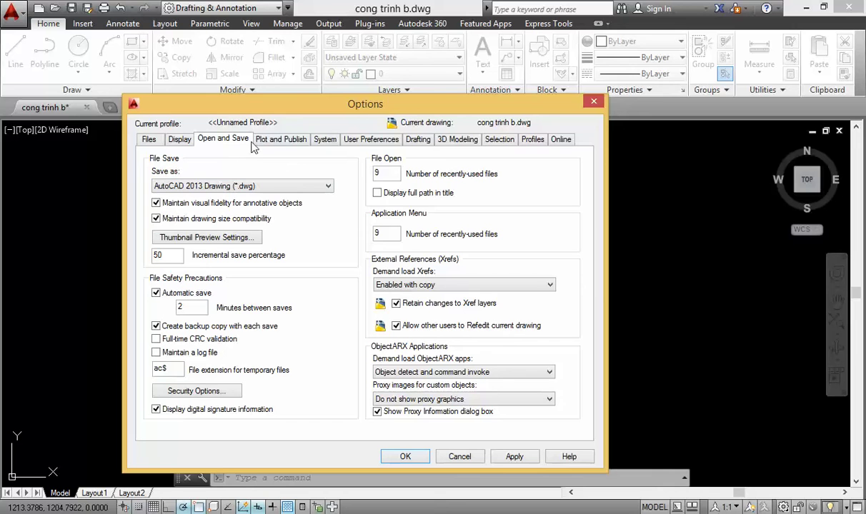
mouse_move(242, 186)
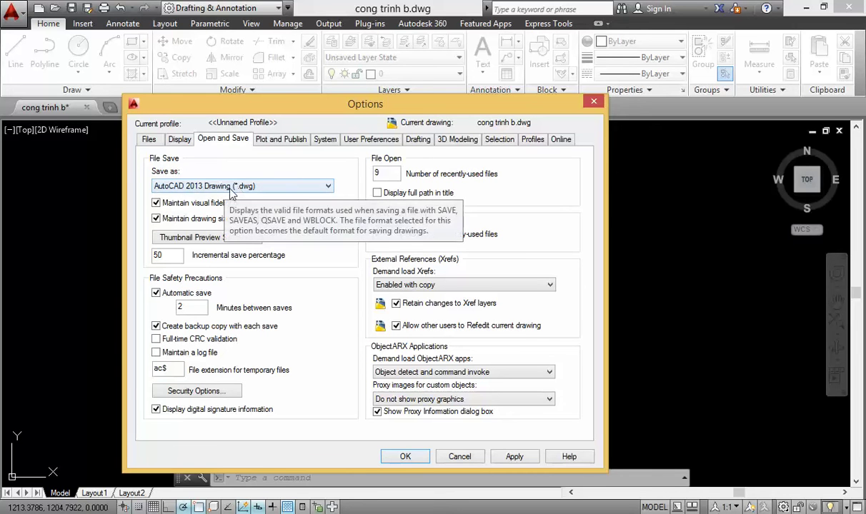
- Set the default save format to AutoCAD 2007/LT2007 Drawing (*.dwg) and apply it
left_click(211, 186)
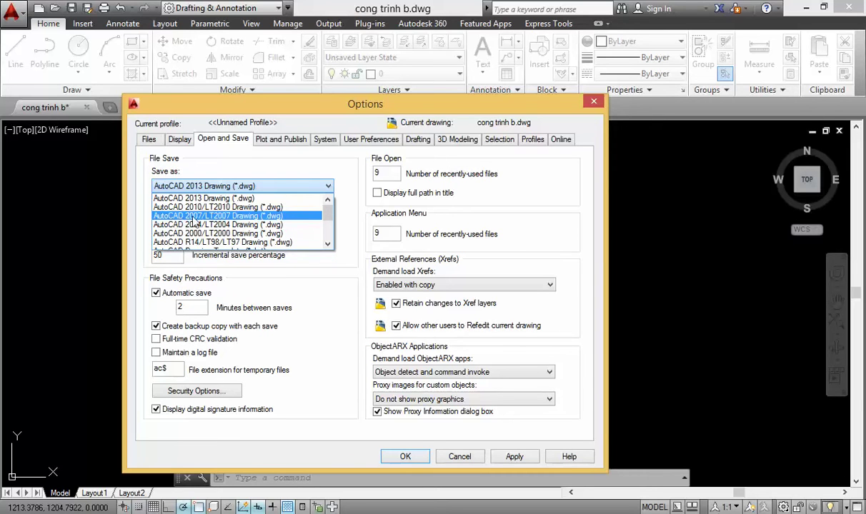
left_click(207, 216)
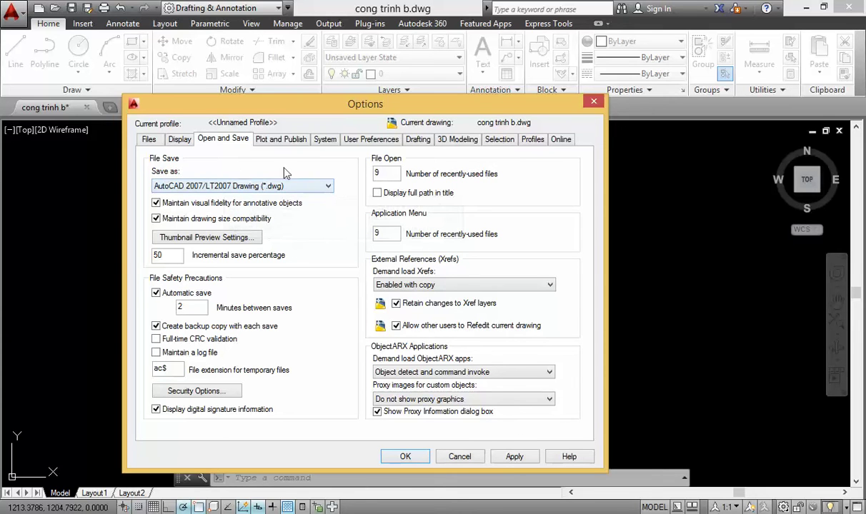
left_click(513, 457)
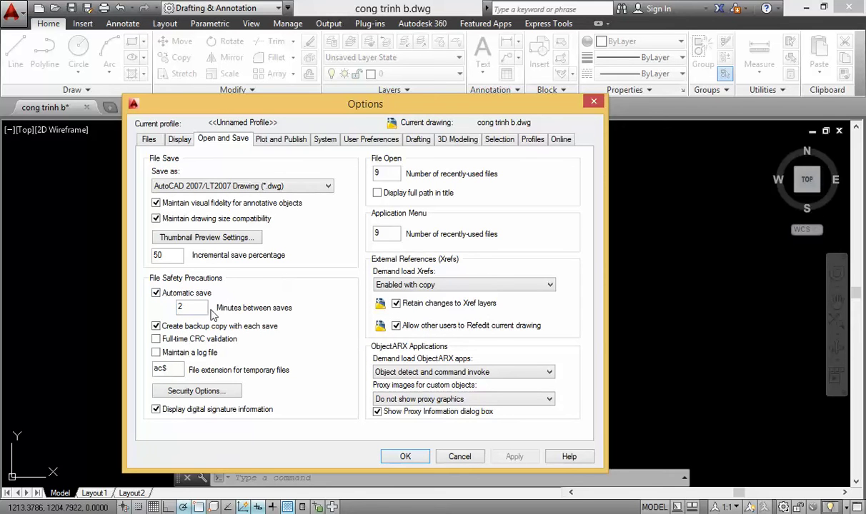
- Change the automatic save interval from 2 to 5 minutes and apply it
double_click(179, 307)
type("5")
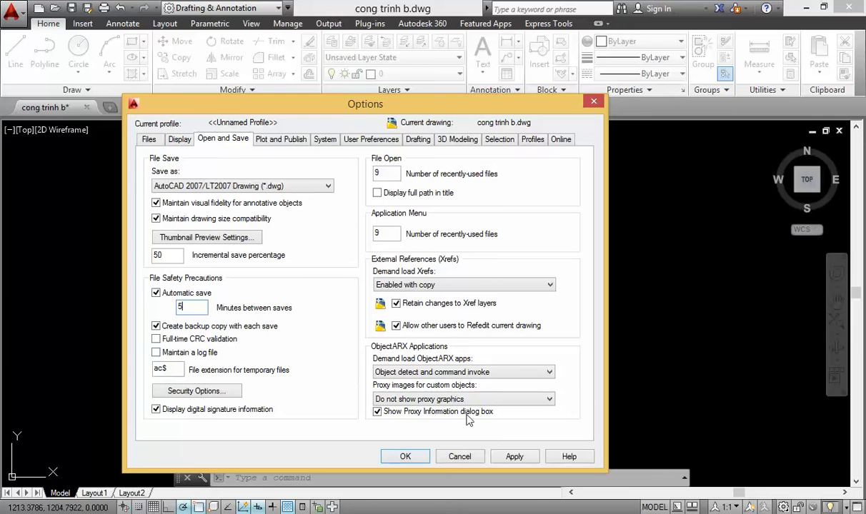
left_click(526, 463)
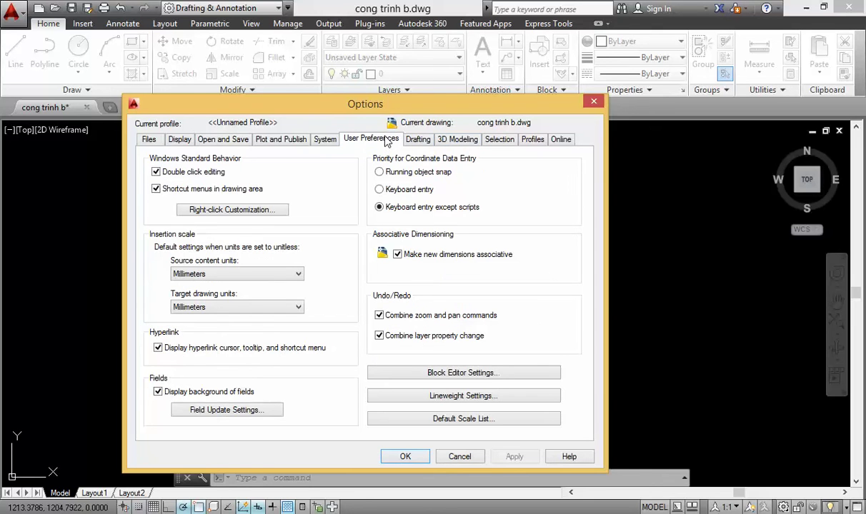
- Bring up Drawing Window Colors from the Display settings of Options
left_click(179, 138)
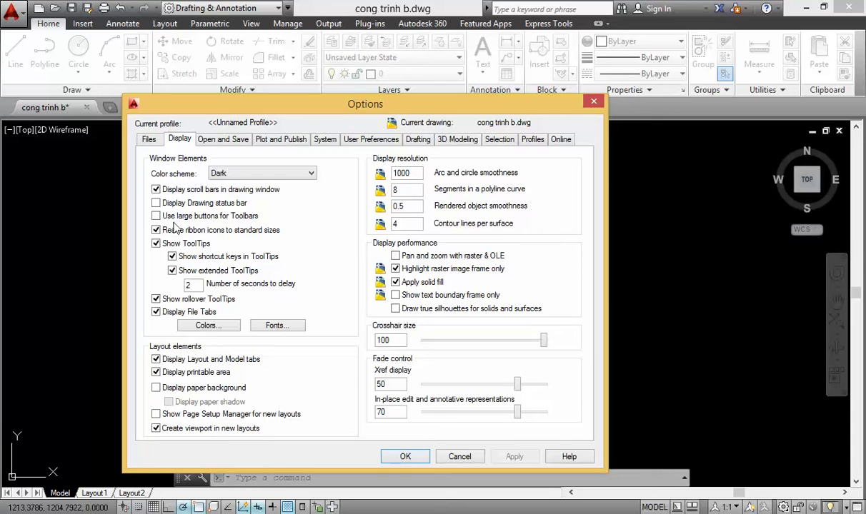
left_click(221, 330)
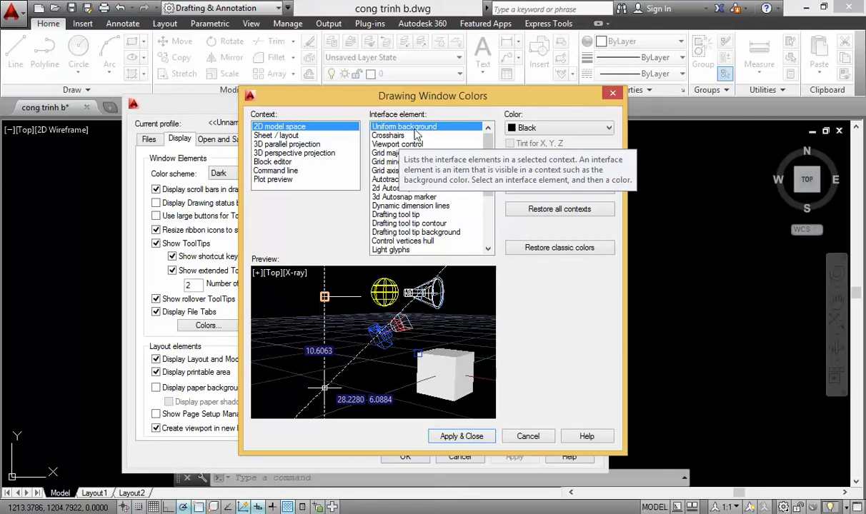
- Recolour the 2D model space uniform background from Black to White and apply it
left_click(400, 135)
left_click(413, 127)
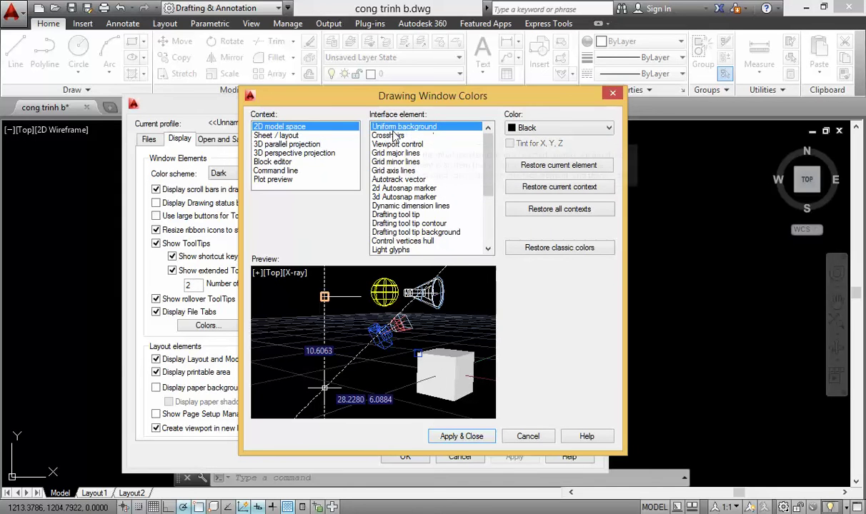
left_click(551, 131)
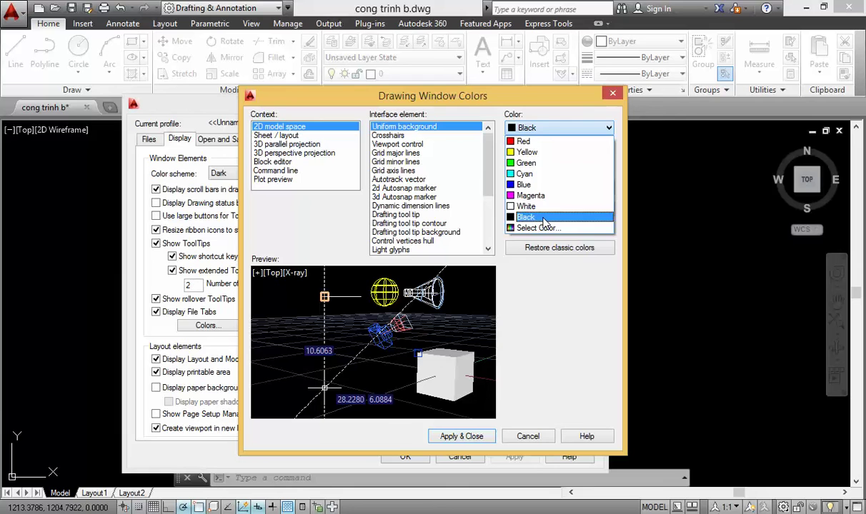
left_click(550, 127)
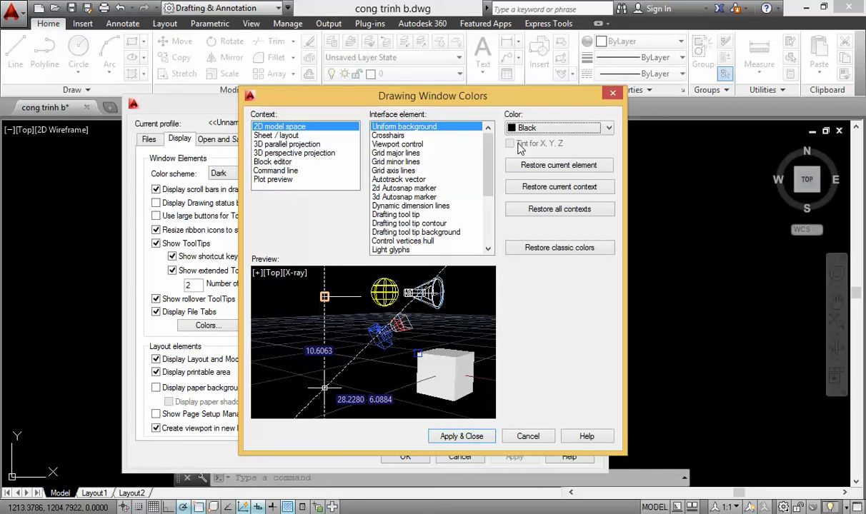
left_click(555, 129)
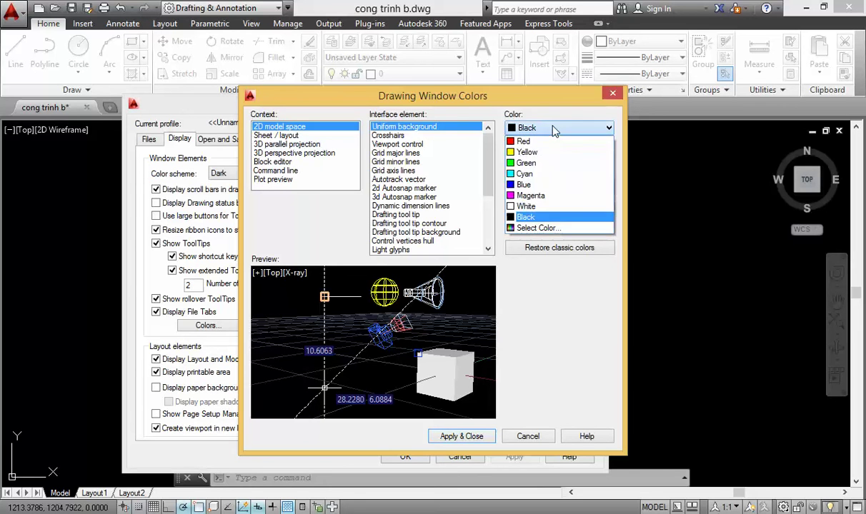
left_click(508, 205)
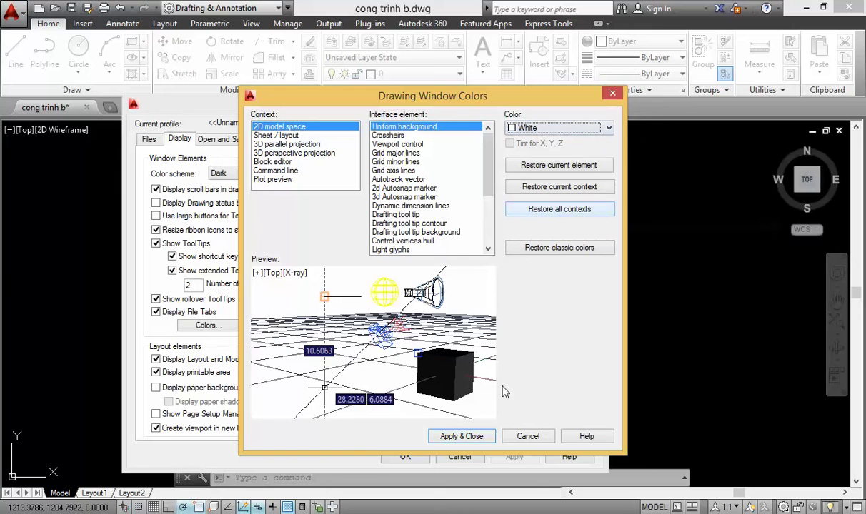
left_click(461, 435)
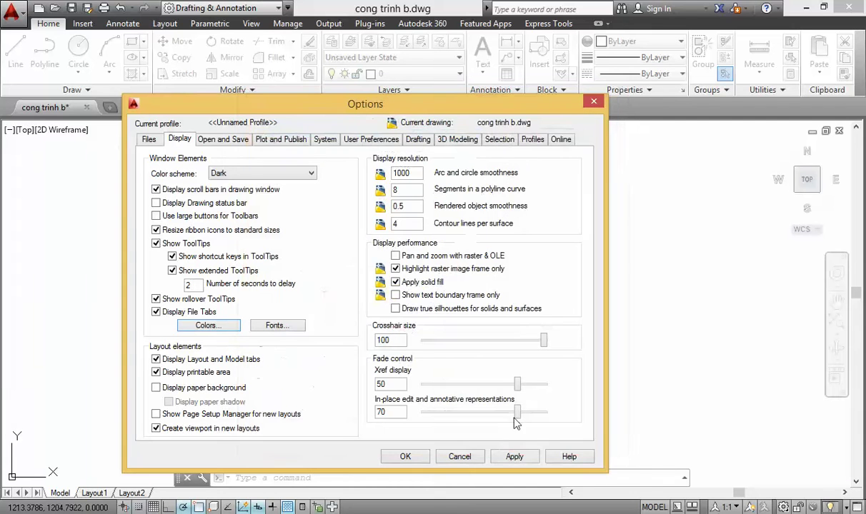
left_click(523, 462)
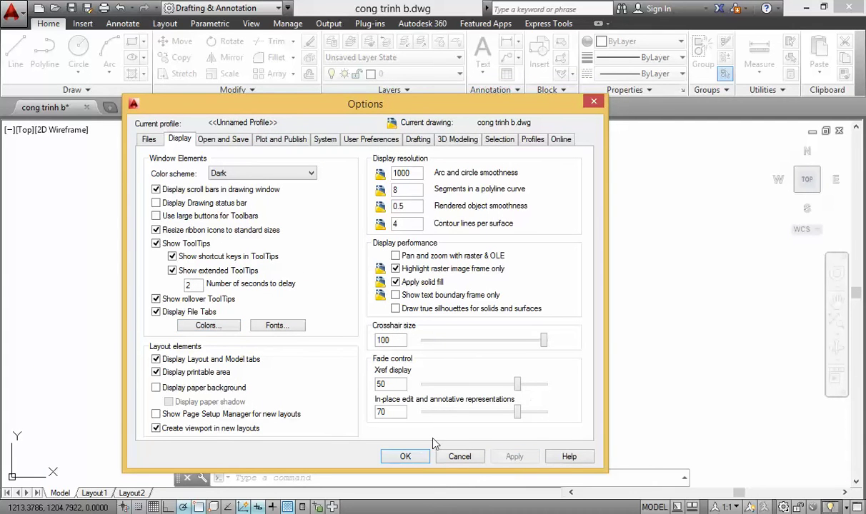
left_click(419, 460)
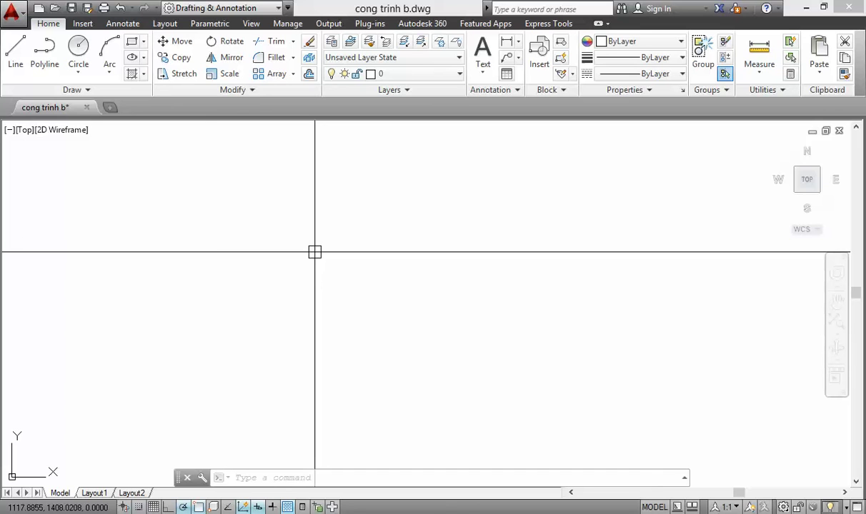
type("o")
key("Return")
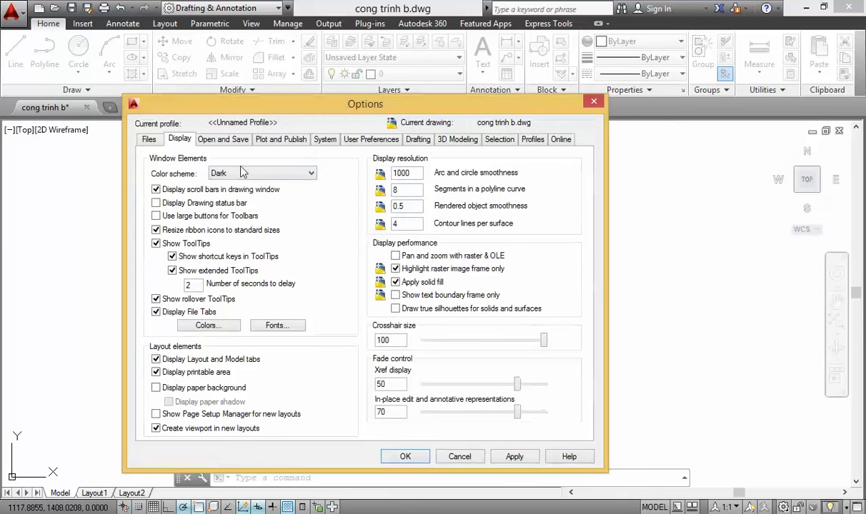
- Restore the 2D model space background to Black, apply it, and confirm Options with OK
left_click(211, 325)
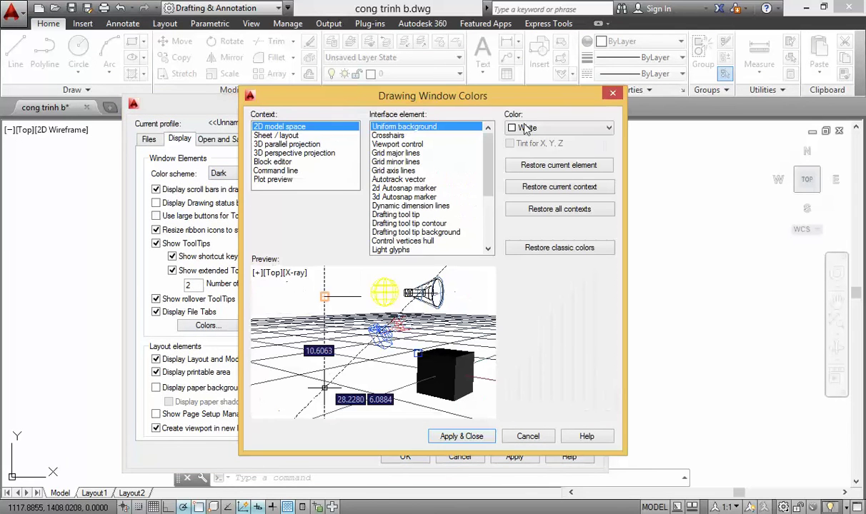
left_click(530, 128)
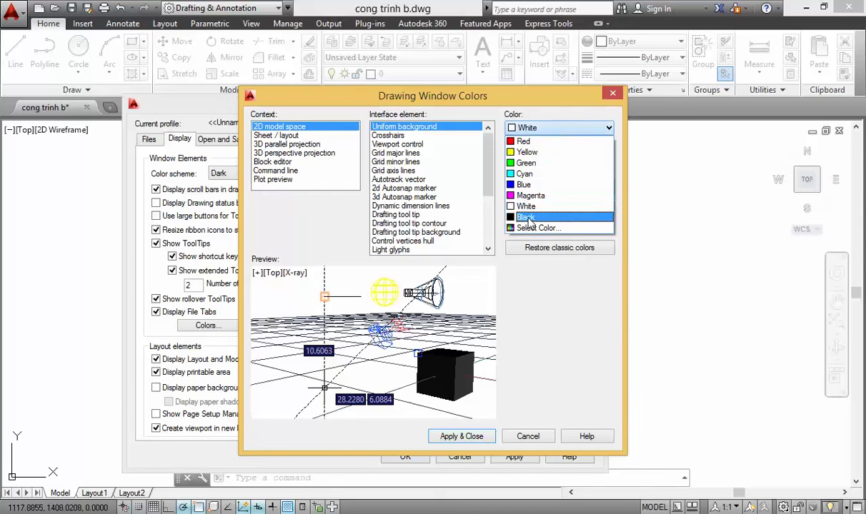
left_click(530, 218)
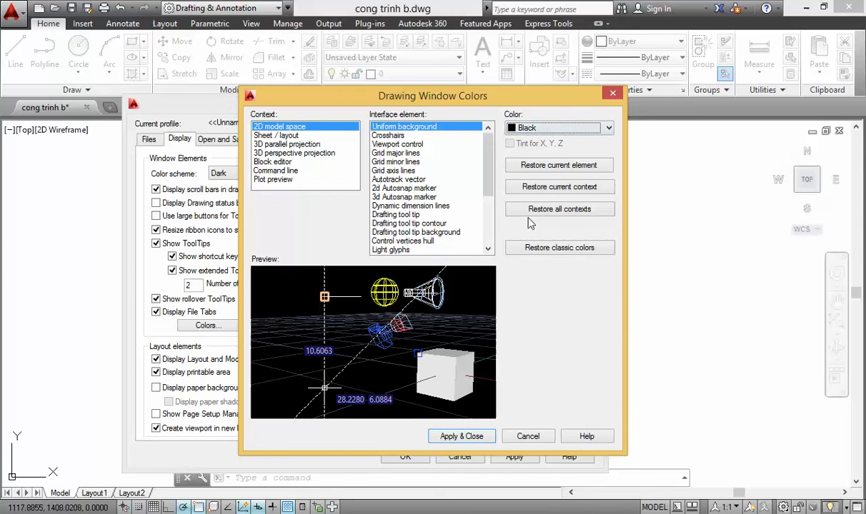
left_click(457, 436)
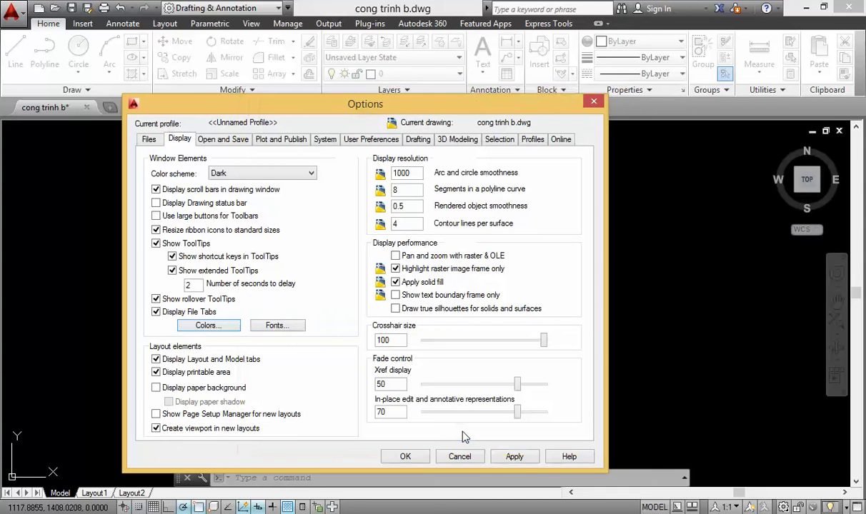
left_click(528, 459)
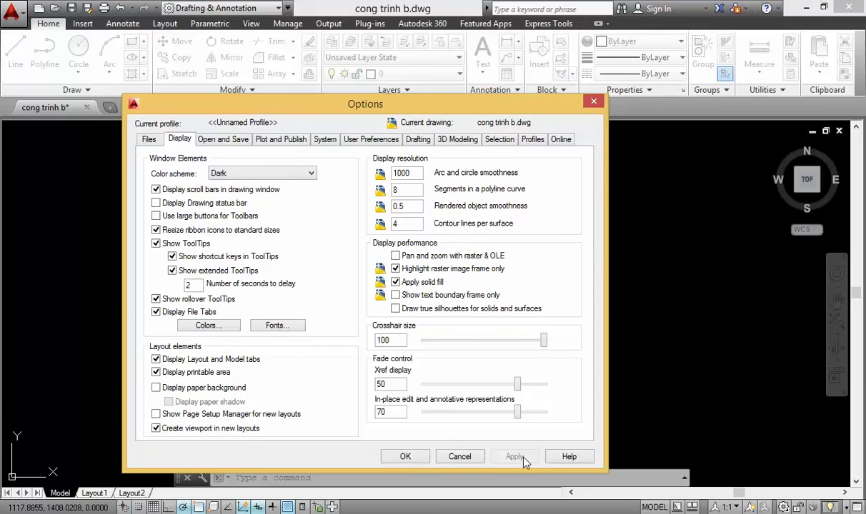
left_click(404, 458)
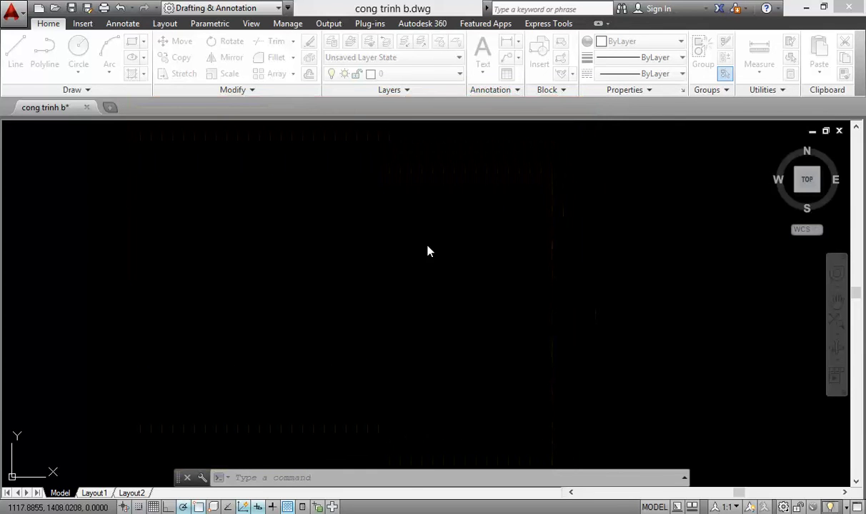